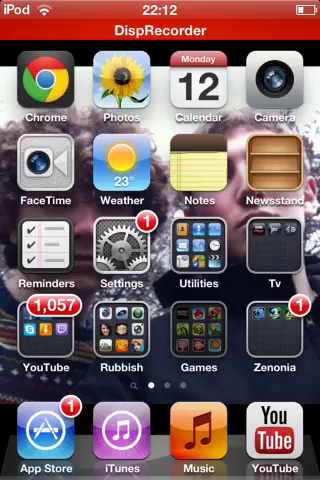
Peek into the Games folder, close it, and swipe to the DispRecorder home page.
left_click(199, 320)
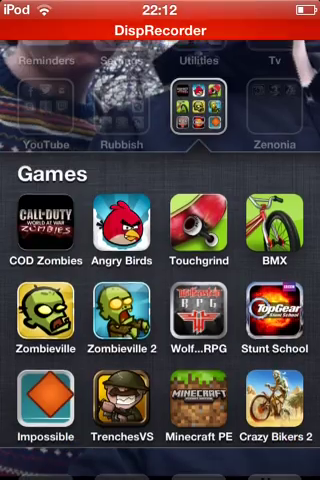
left_click(160, 100)
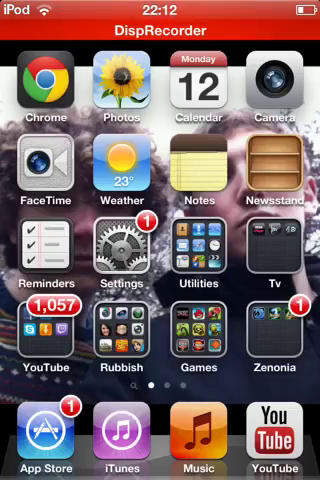
left_click_drag(260, 250, 60, 250)
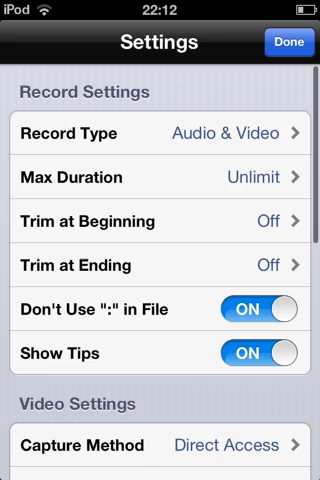
scroll(160, 280, "down", 10)
scroll(160, 280, "up", 5)
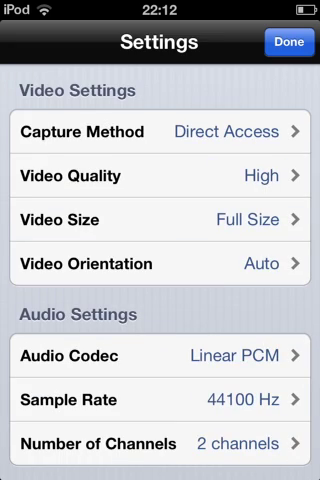
Dismiss the Settings sheet with Done, returning to the running 1:22 recording timer.
left_click(288, 42)
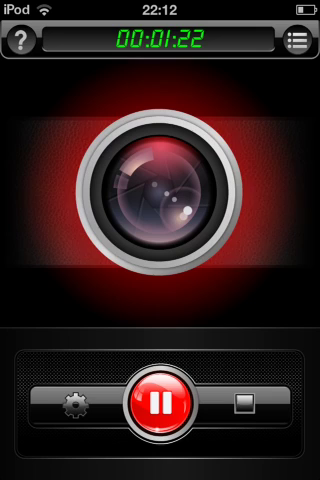